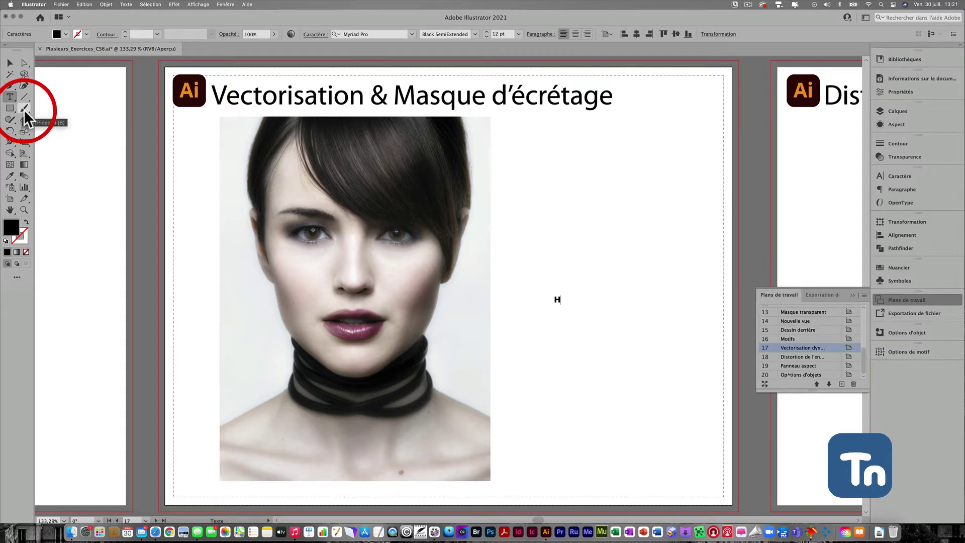
Enlarge the small letter H to about 220 pt with Free Transform and move it over the upper part of the portrait.
click(9, 64)
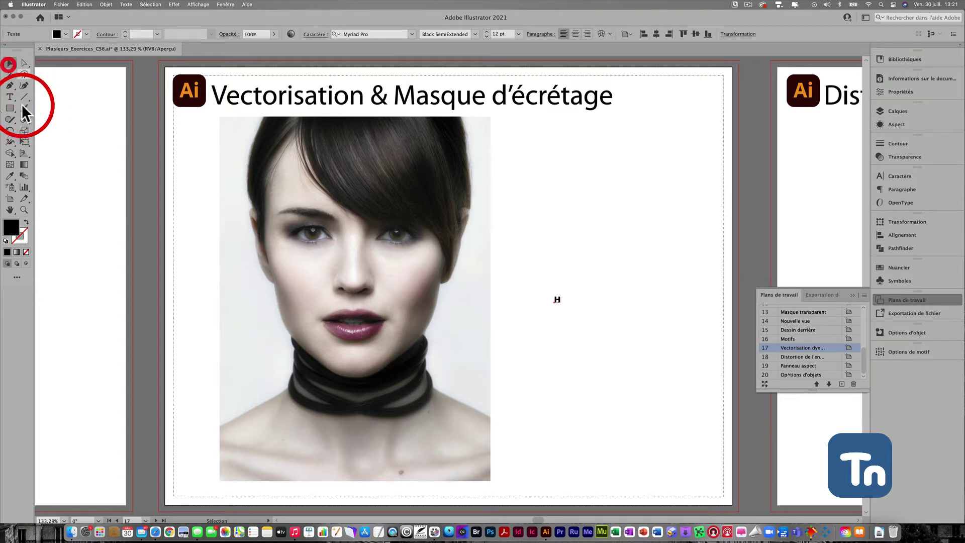
click(24, 142)
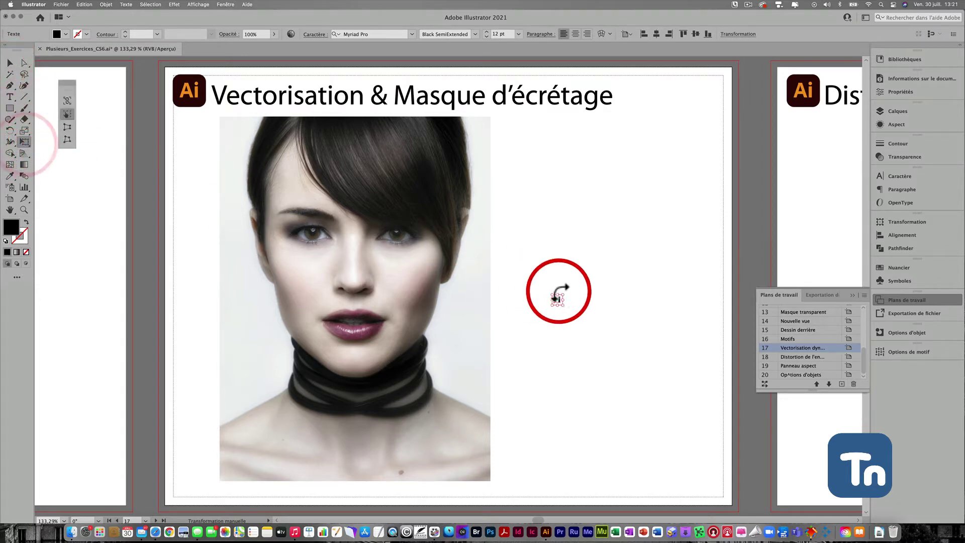
drag(558, 301, 737, 494)
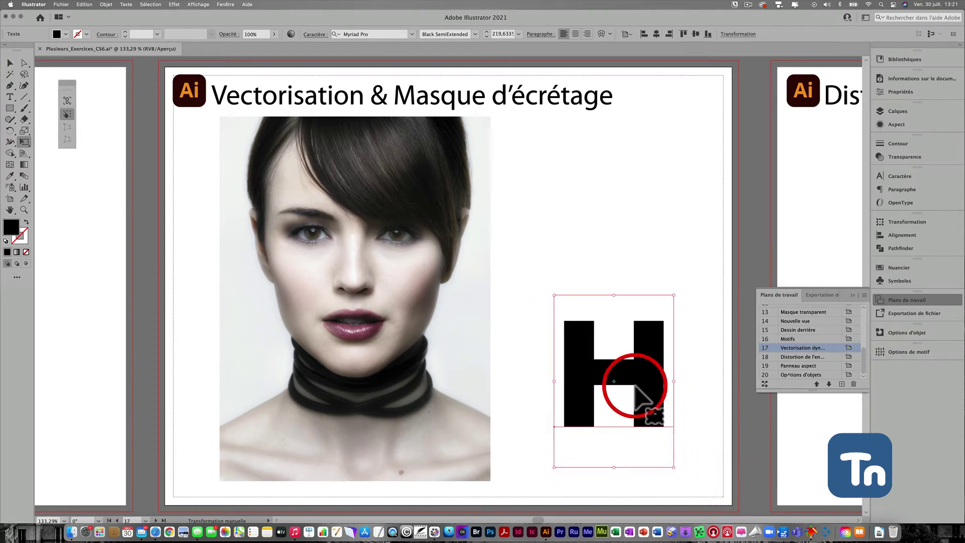
drag(641, 397, 333, 237)
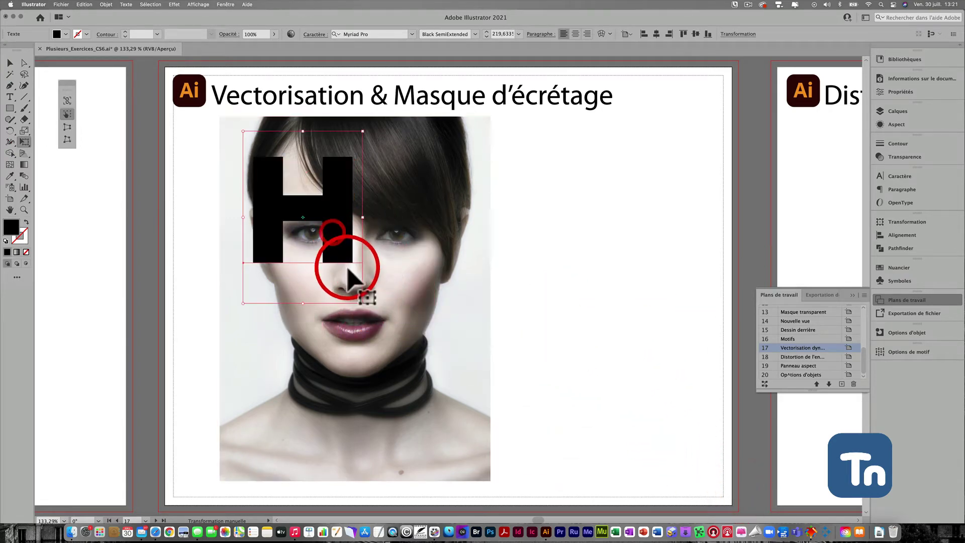
Scale the letter H to about 519 pt and position it over the woman's hair and face.
drag(362, 303, 685, 466)
drag(528, 380, 454, 271)
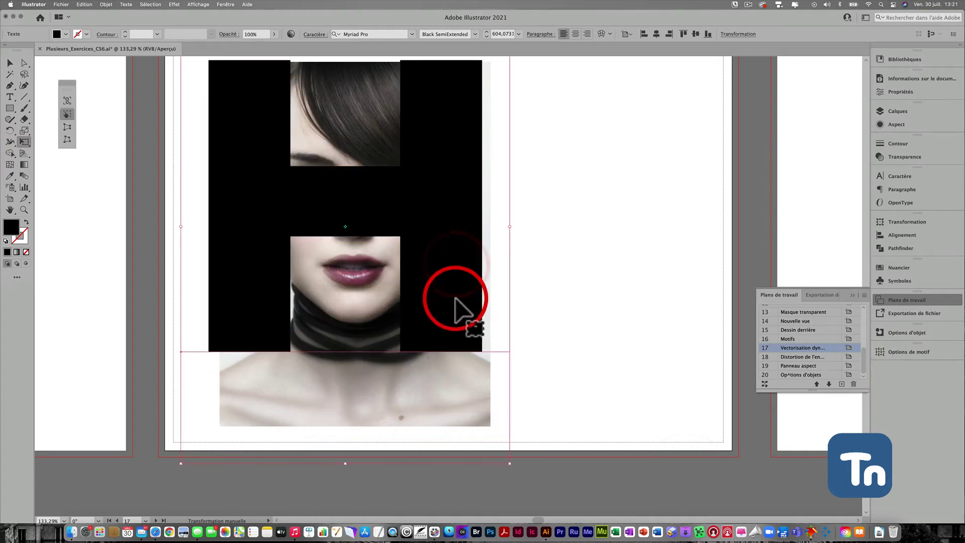
scroll(508, 312, up, 1)
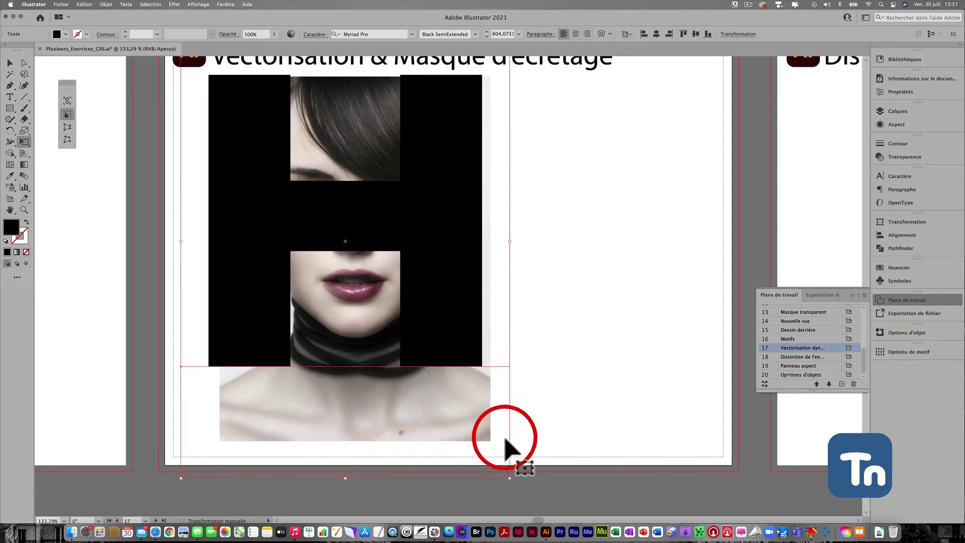
drag(509, 477, 461, 412)
drag(391, 217, 428, 231)
scroll(476, 268, up, 3)
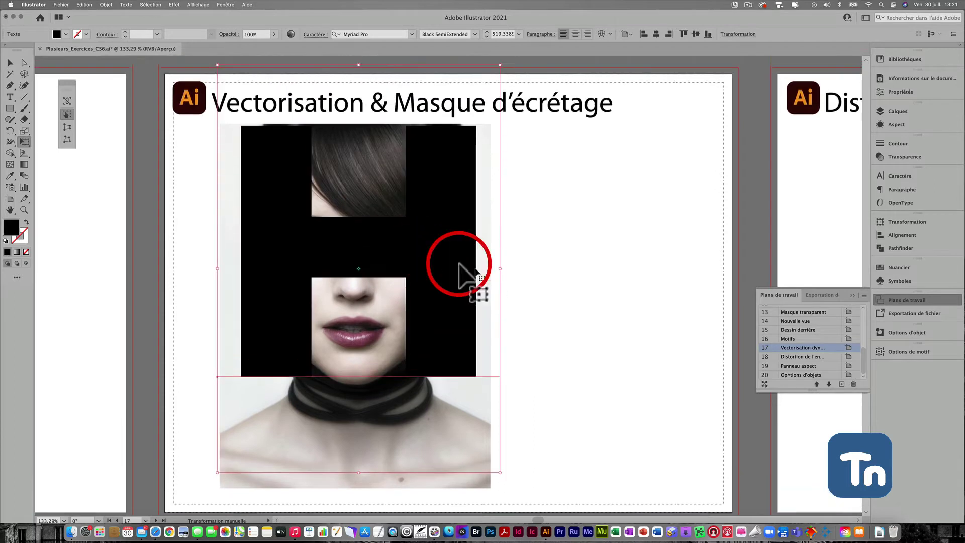
Select the letter H together with the portrait and create a clipping mask from them.
click(11, 62)
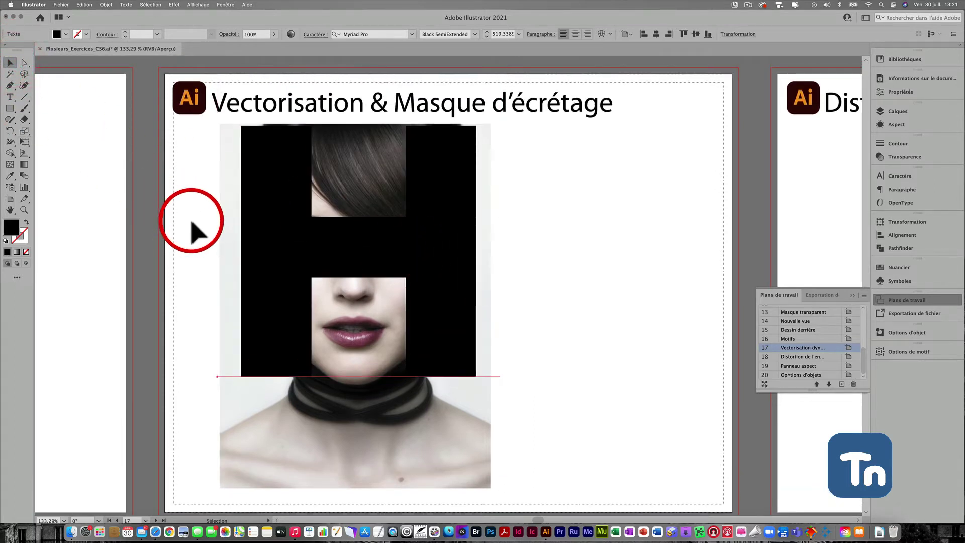
drag(328, 269, 527, 287)
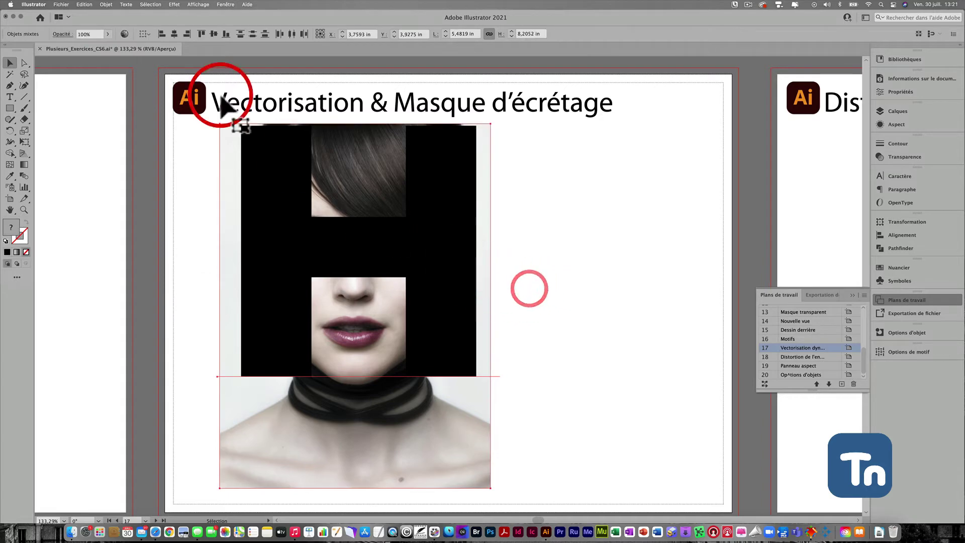
click(106, 5)
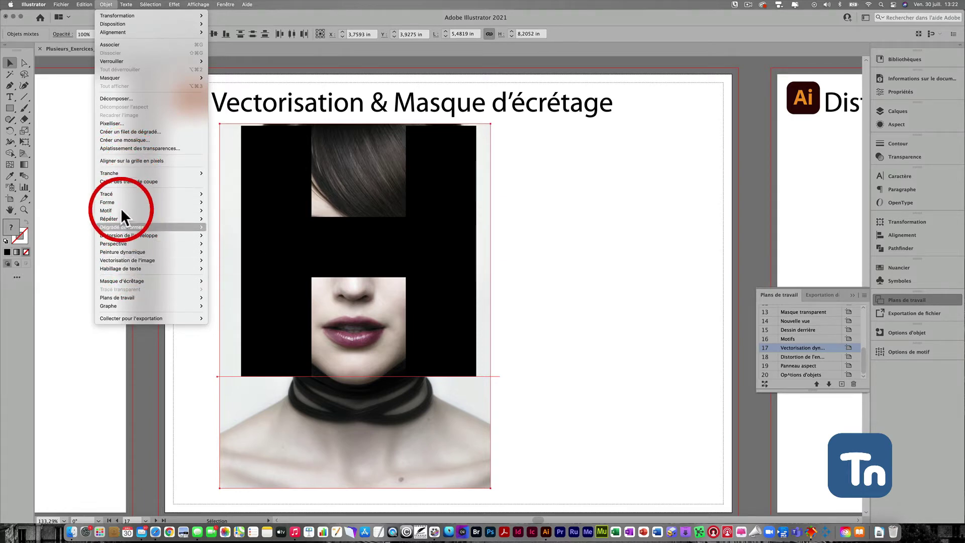
mouse_move(120, 193)
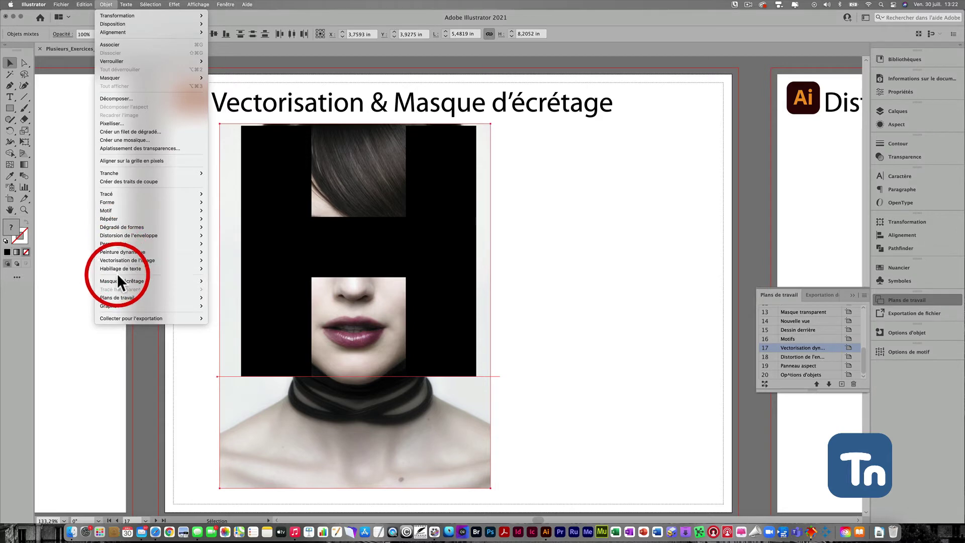
mouse_move(119, 277)
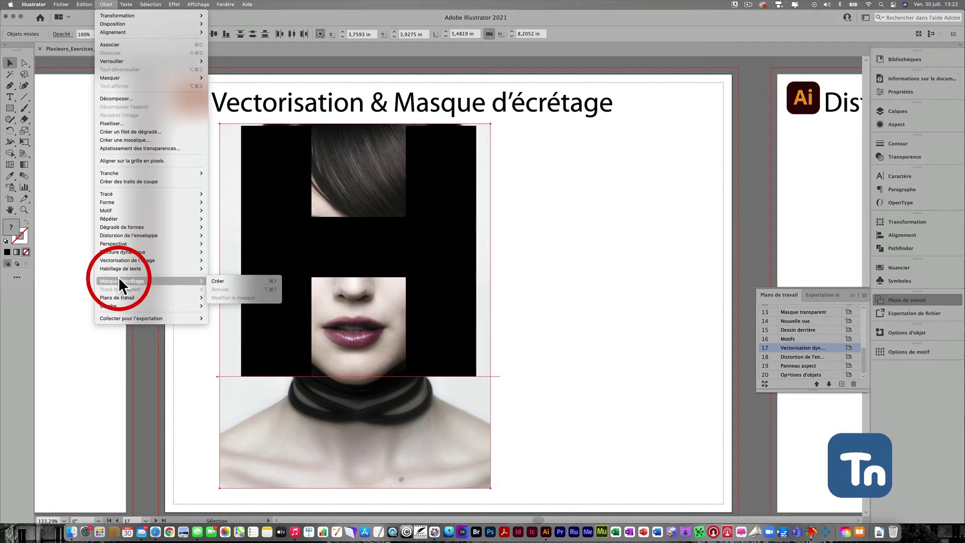
click(219, 282)
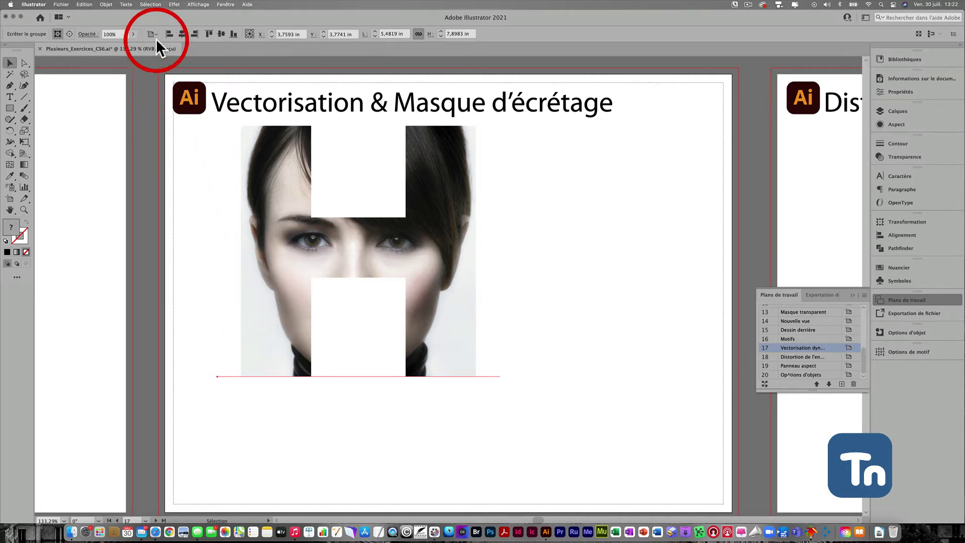
Replace the masking letter H with P and undo the replacement.
click(126, 4)
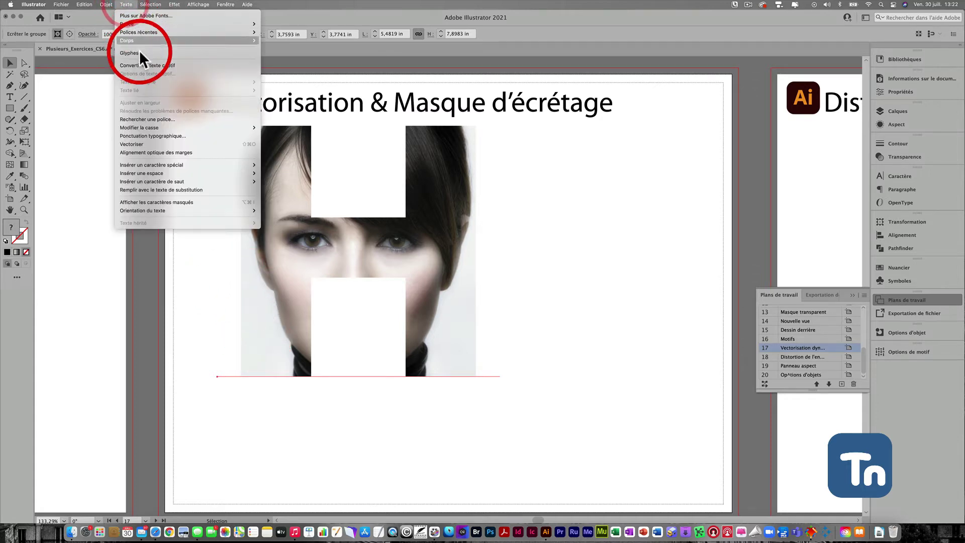
click(547, 203)
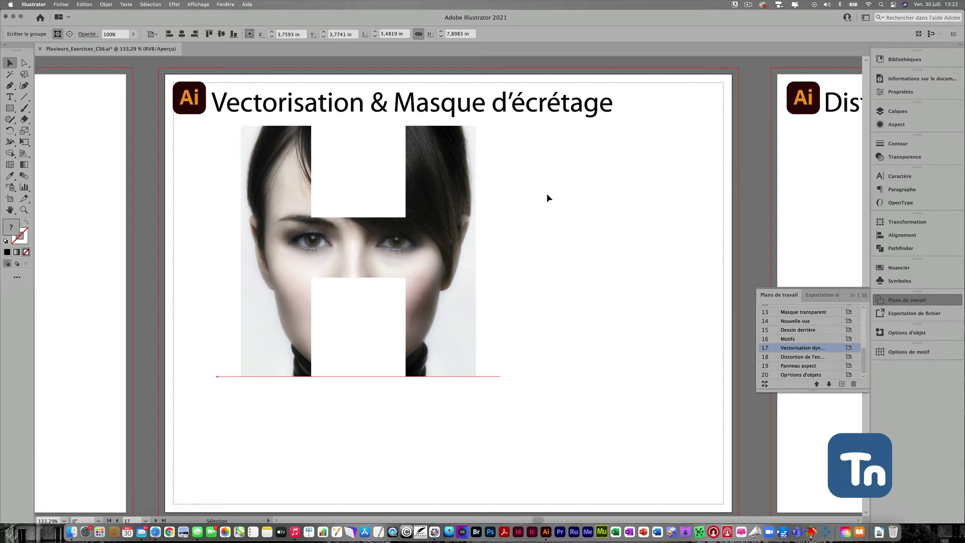
click(9, 96)
drag(230, 308, 486, 366)
text(P)
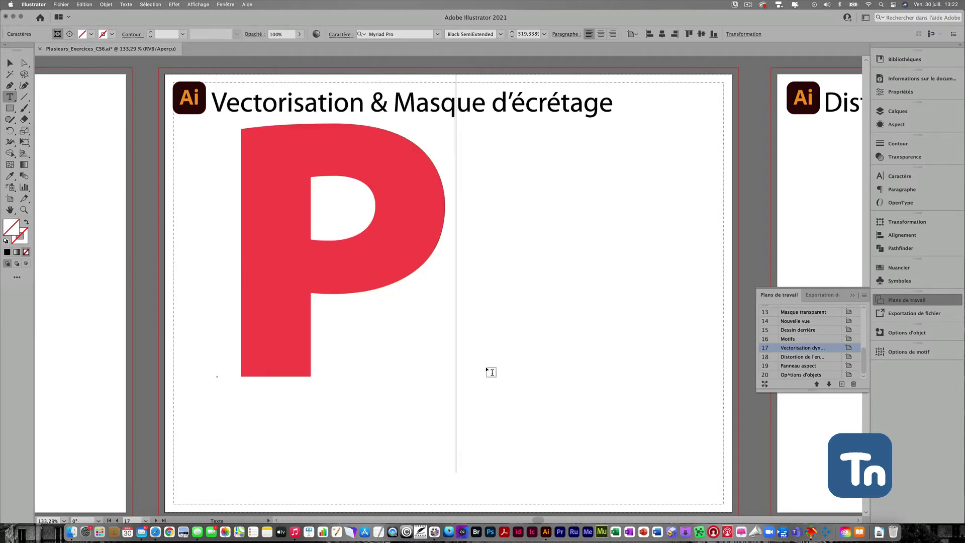
click(10, 63)
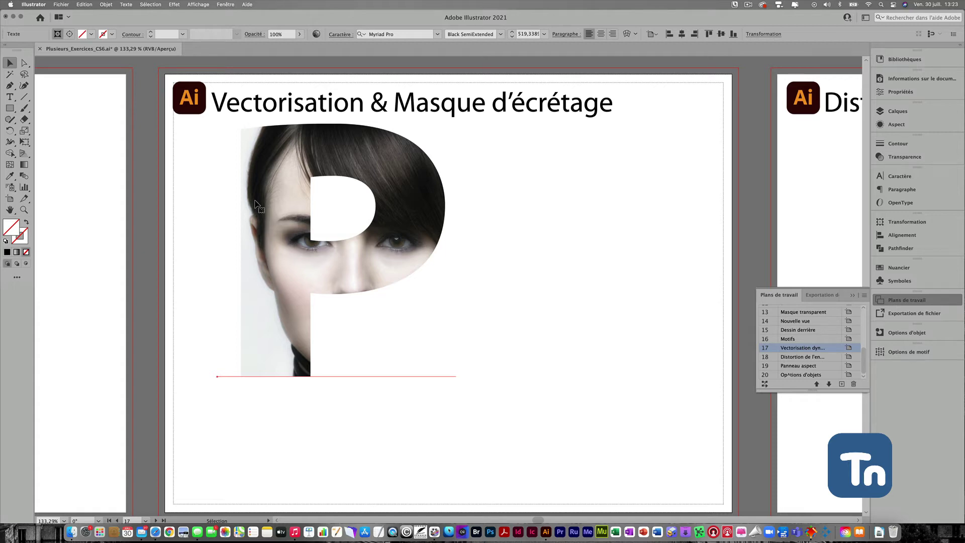
key(ctrl+z)
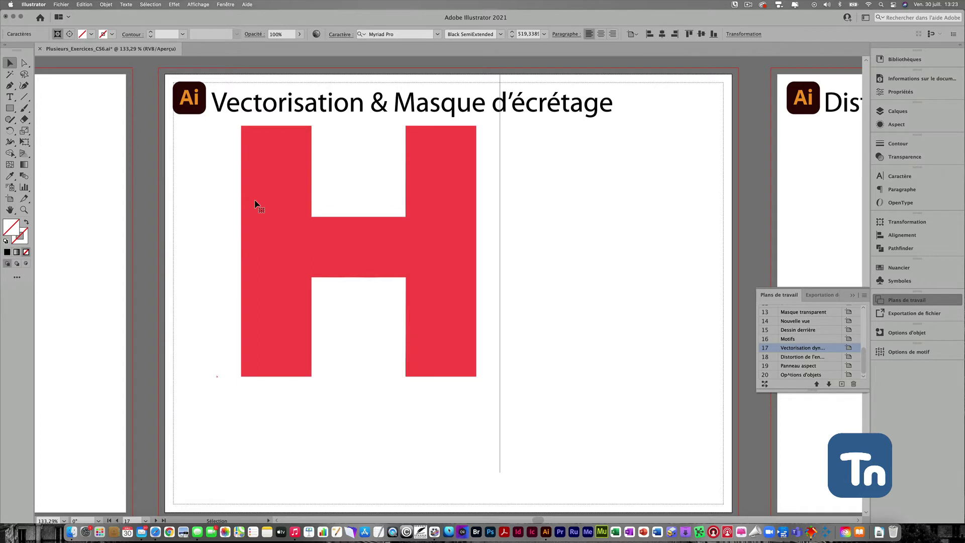
key(ctrl+shift+z)
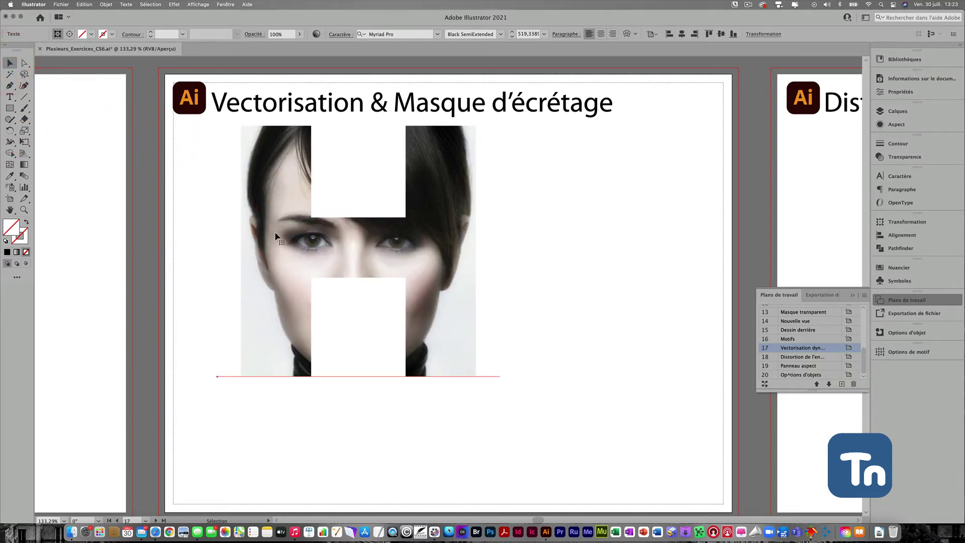
Release the clipping mask and delete the letter H from the portrait.
click(106, 4)
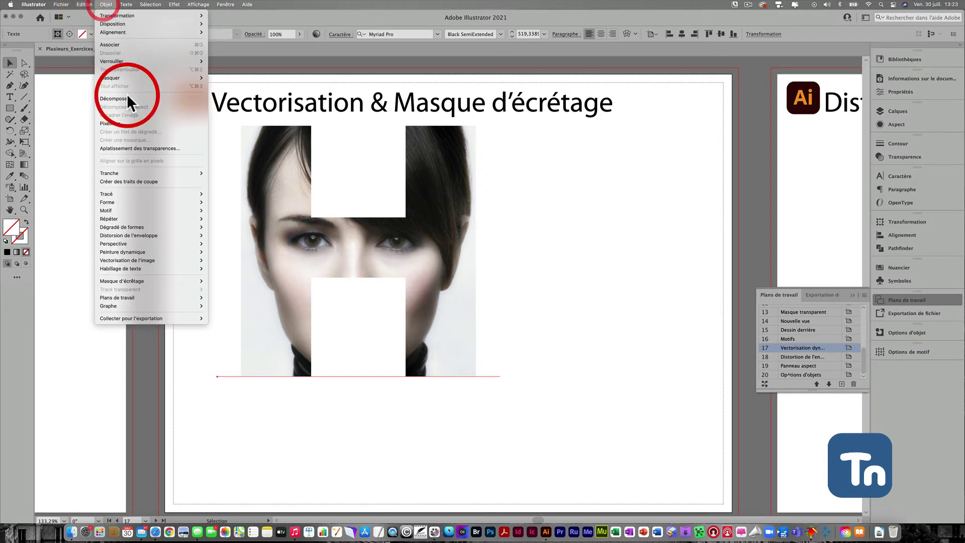
mouse_move(135, 281)
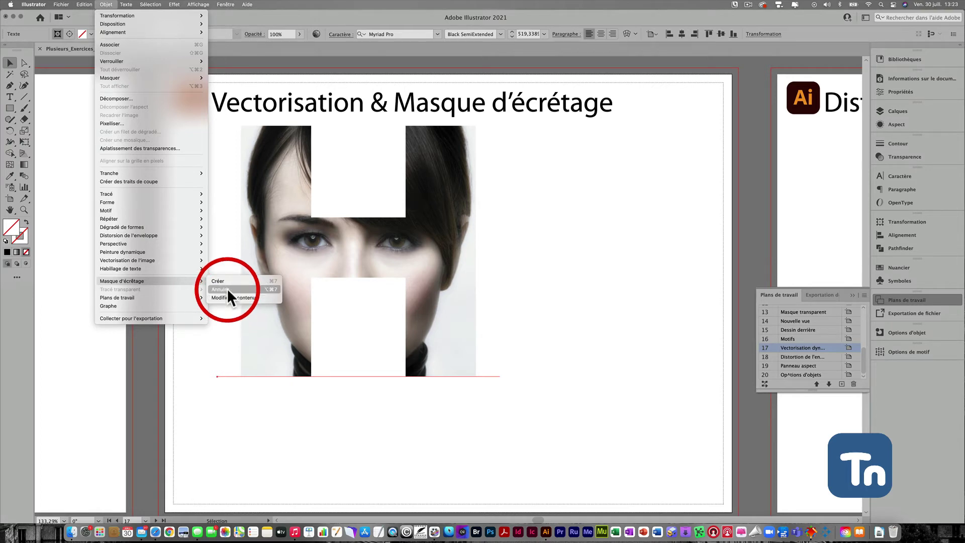
click(228, 288)
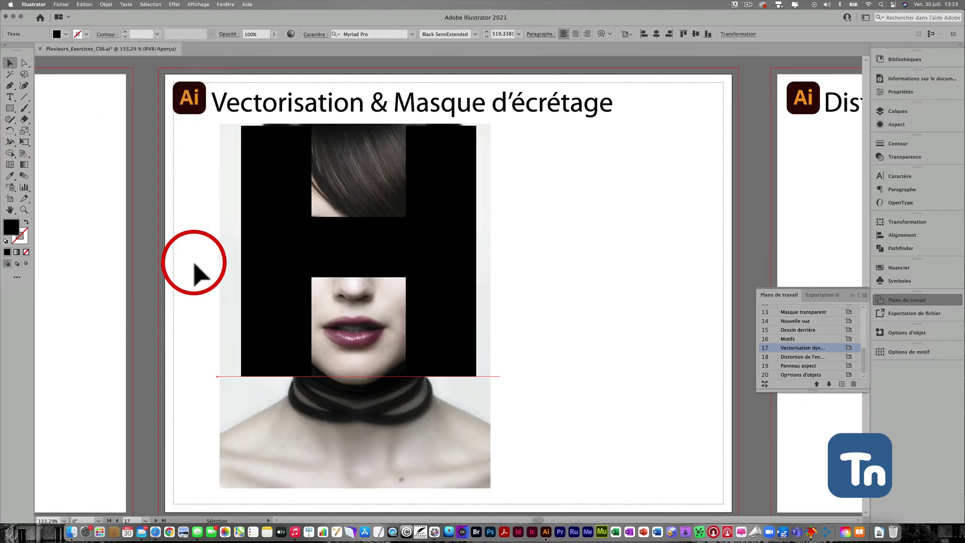
click(190, 261)
click(257, 267)
key(Delete)
click(158, 241)
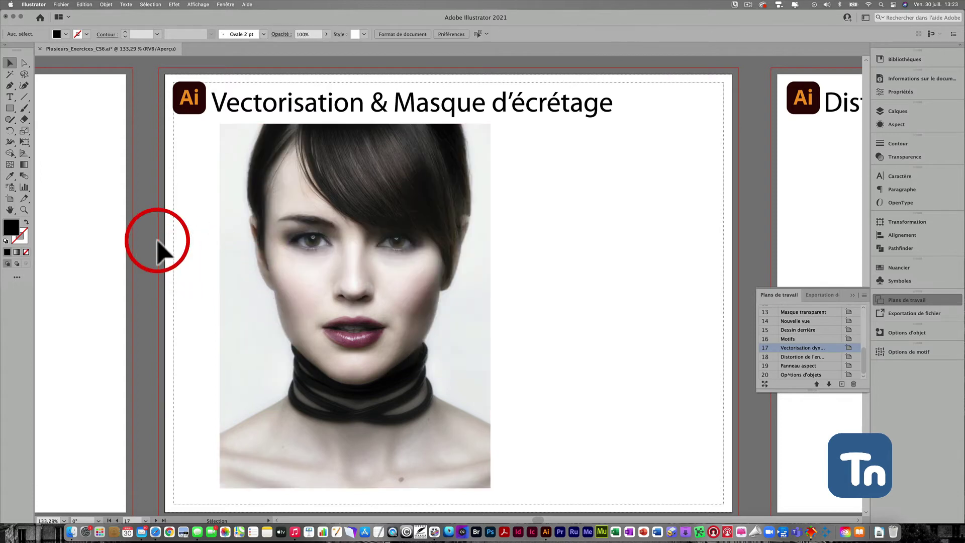
Create a 5-point star with radii 0,3472 in and 0,6944 in on the face, and enlarge and rotate it upright to about 4,48 × 4,33 in.
click(10, 108)
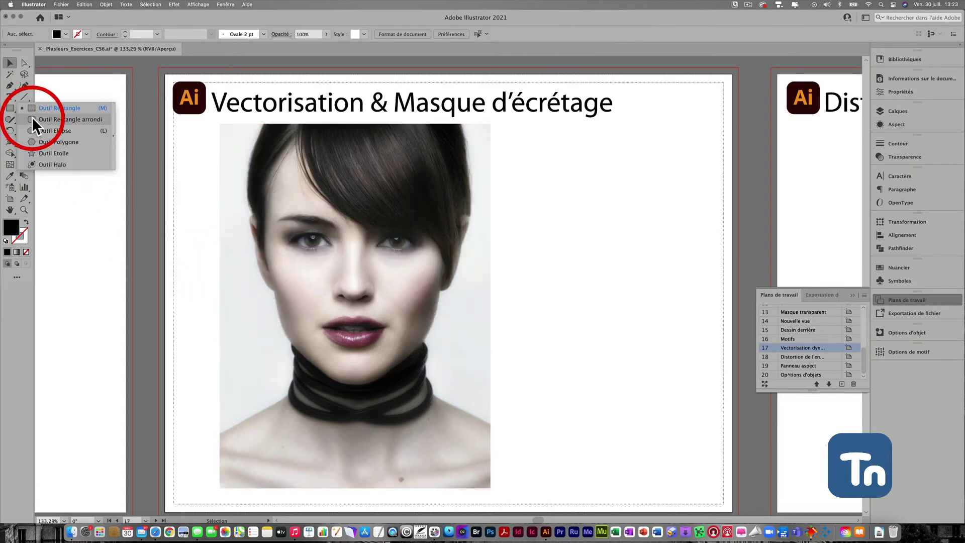
click(35, 152)
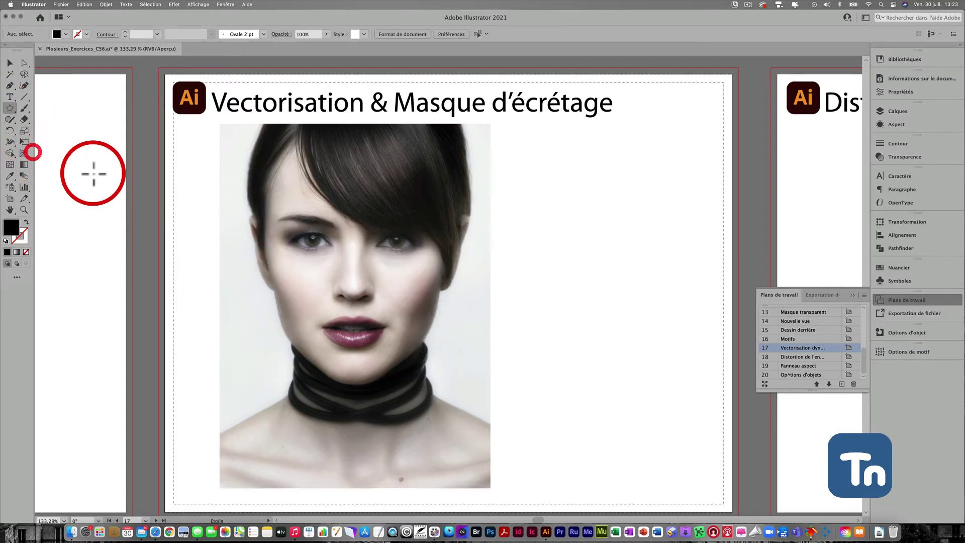
click(345, 257)
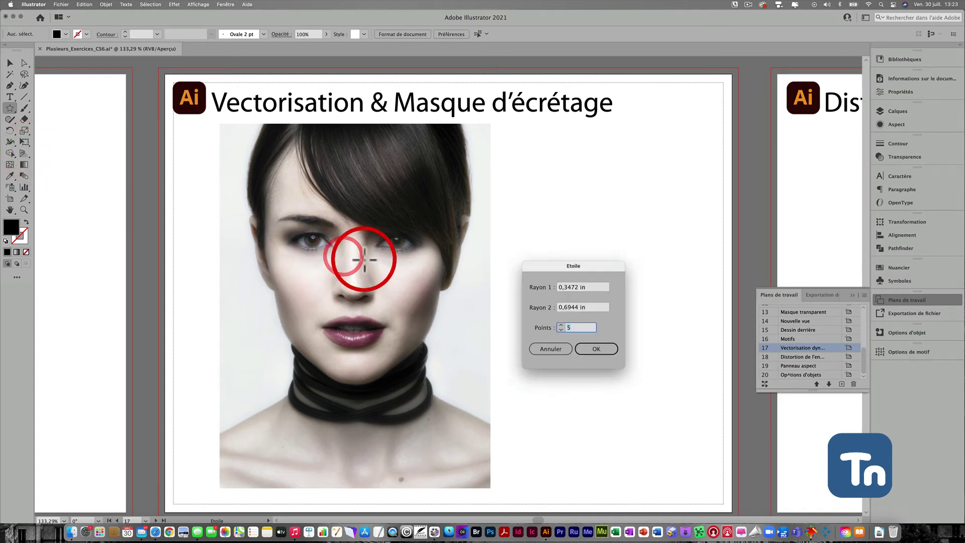
click(598, 347)
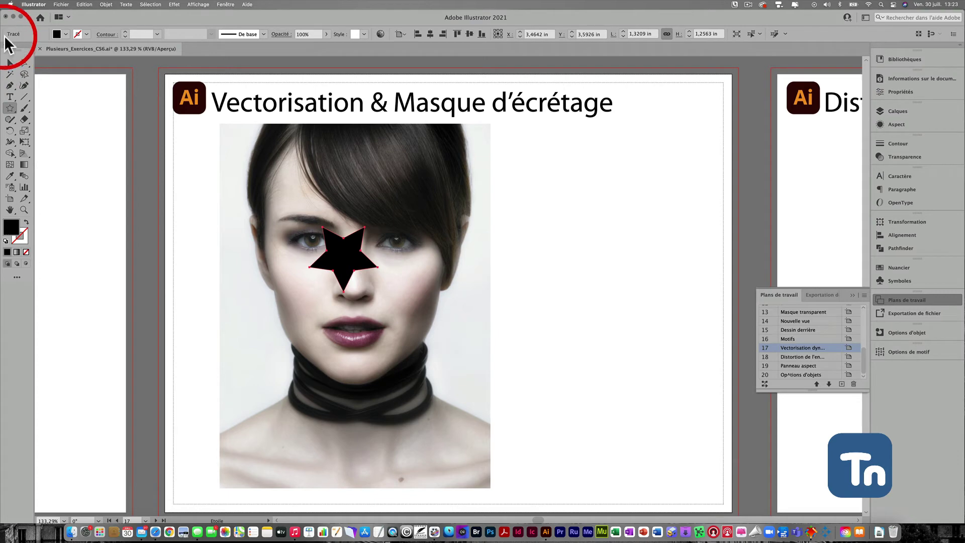
click(27, 144)
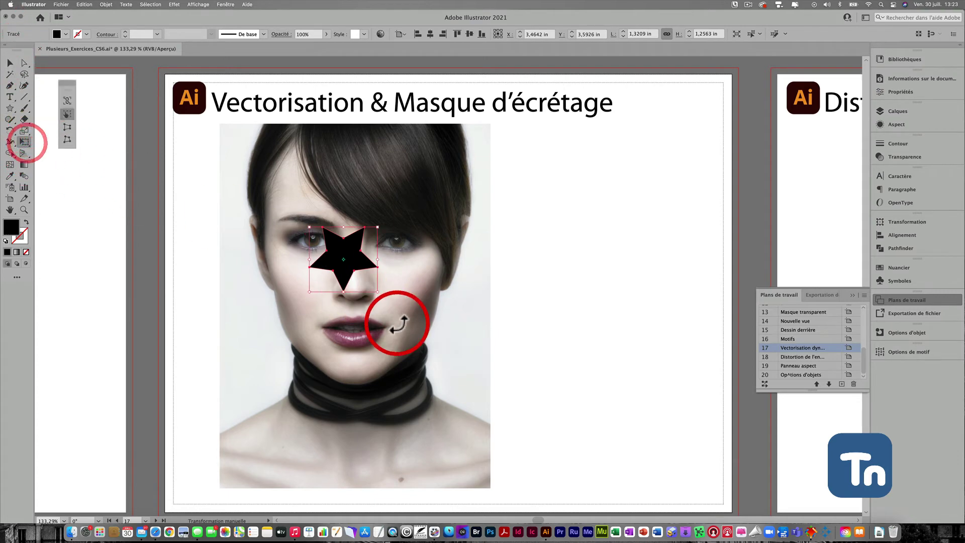
drag(374, 290, 383, 408)
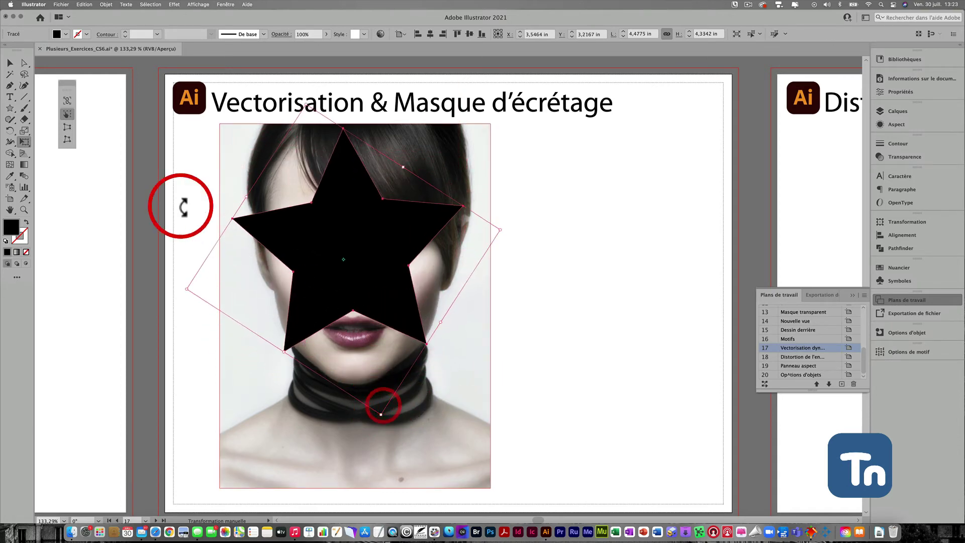
Select the star and the portrait and create a clipping mask from them.
click(9, 64)
drag(183, 185, 308, 211)
click(106, 4)
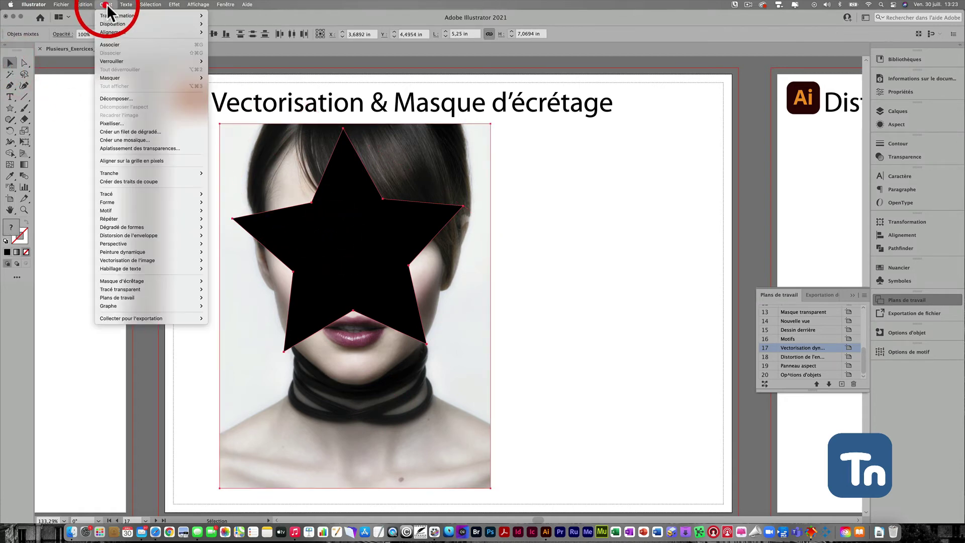
mouse_move(149, 280)
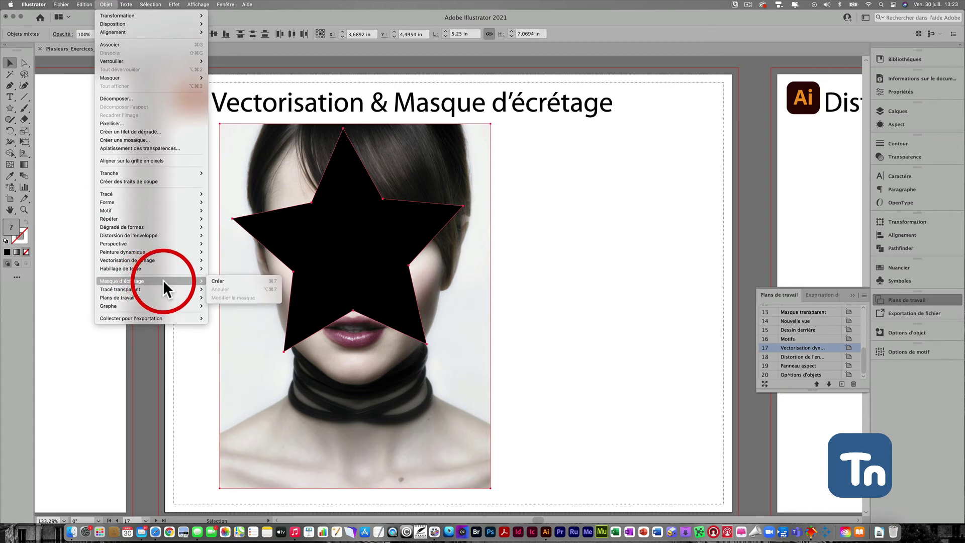
click(225, 279)
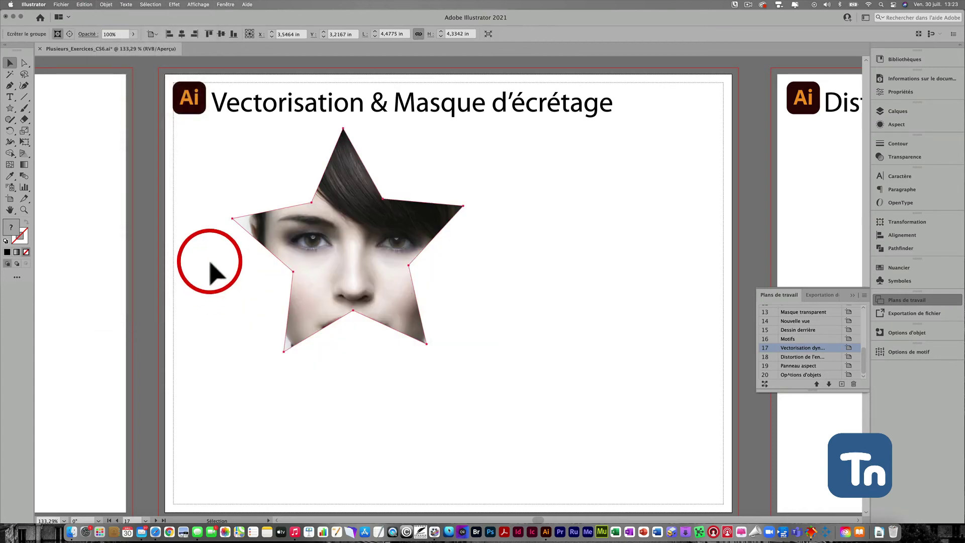
Move the portrait upward inside the star mask with Direct Selection, leaving the star's outline in place.
click(24, 62)
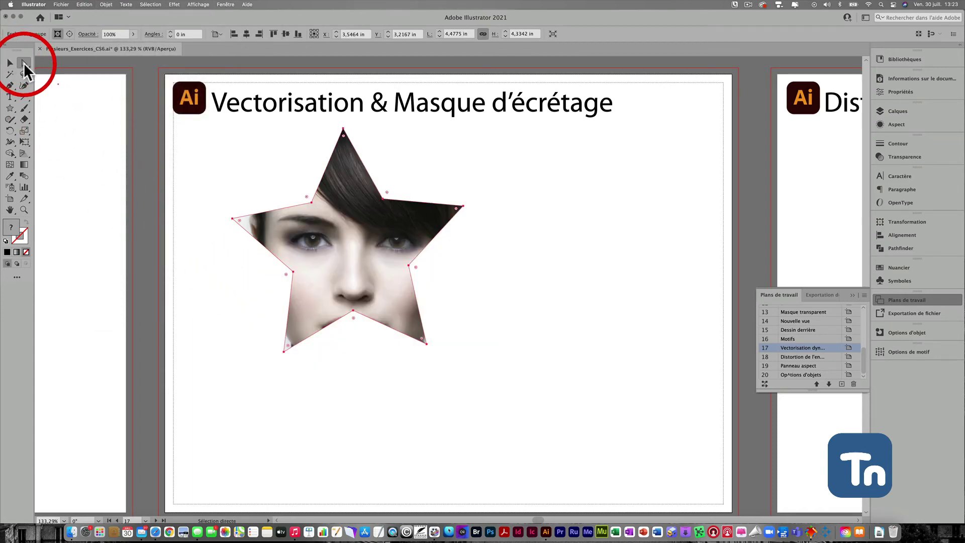
click(334, 277)
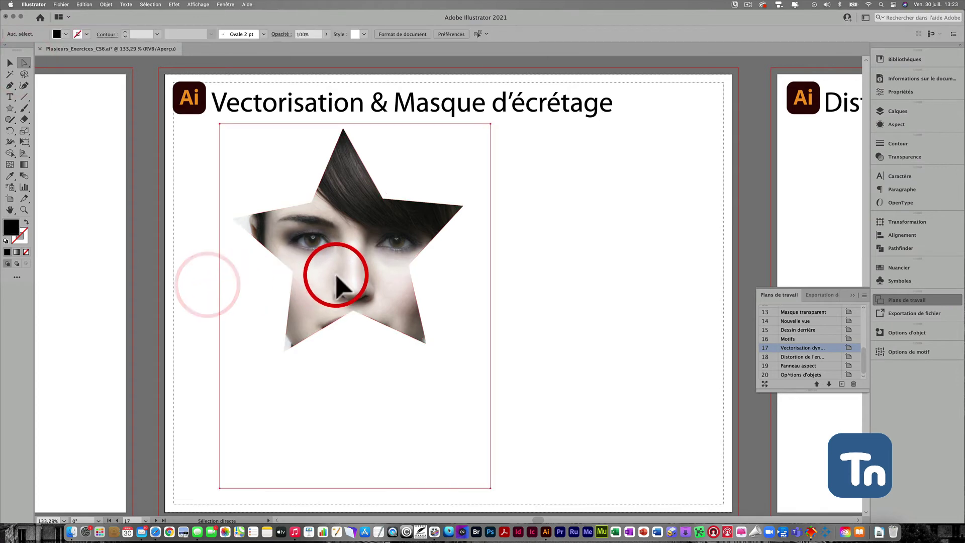
drag(339, 272, 301, 243)
click(183, 254)
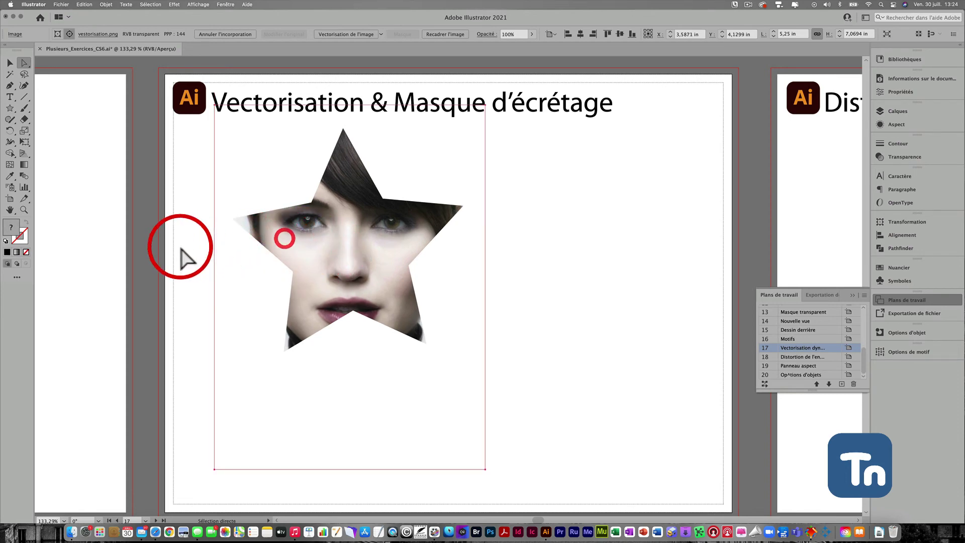
Select the star mask's left tip with Direct Selection and round its corner to about 0,38 in.
click(248, 231)
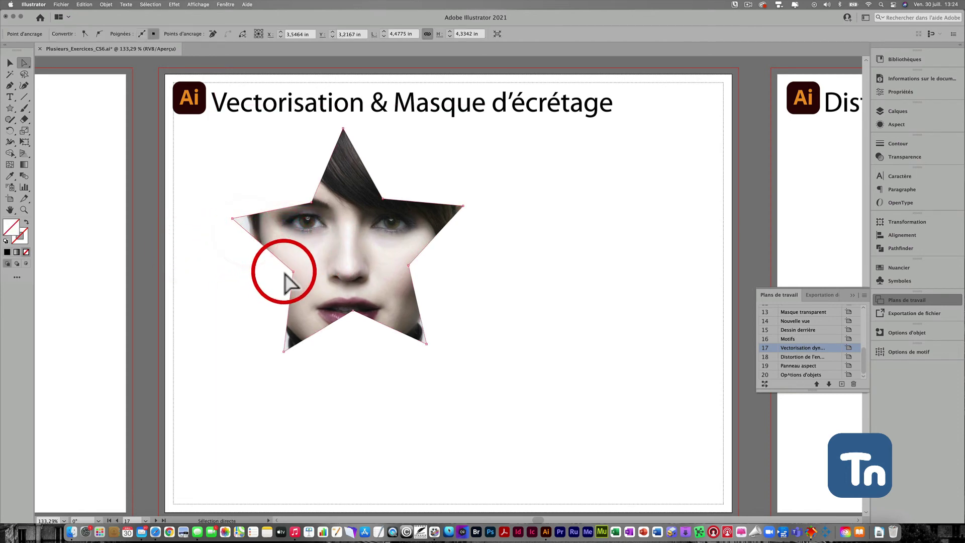
click(122, 237)
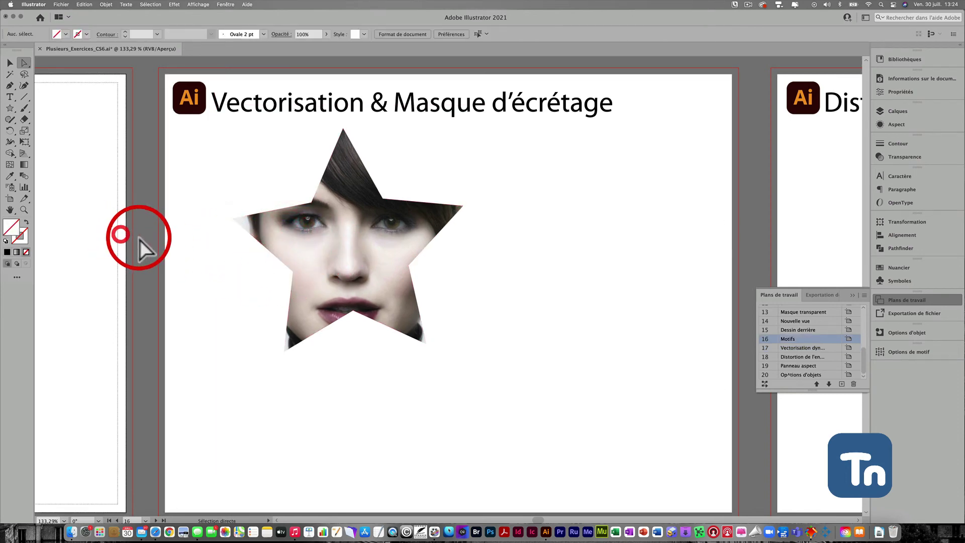
click(281, 253)
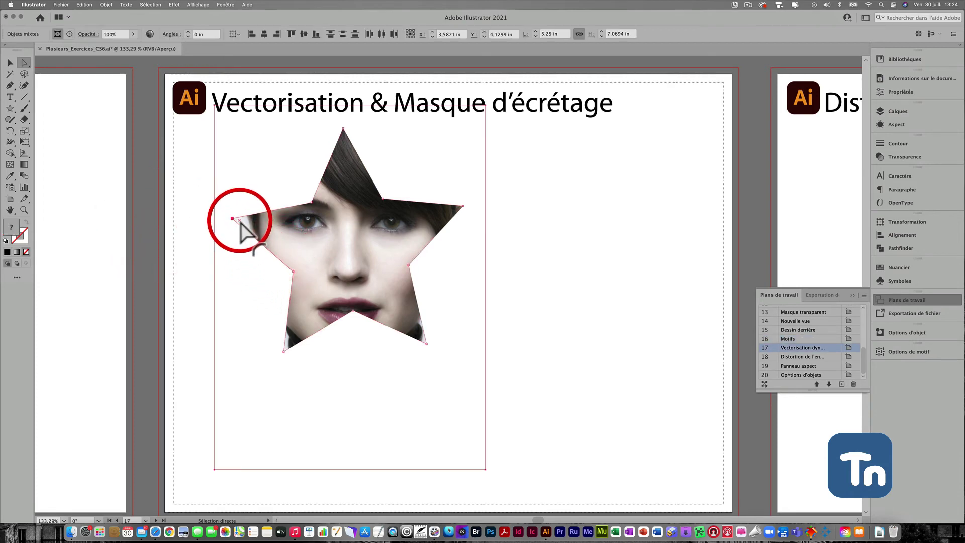
drag(282, 239, 276, 222)
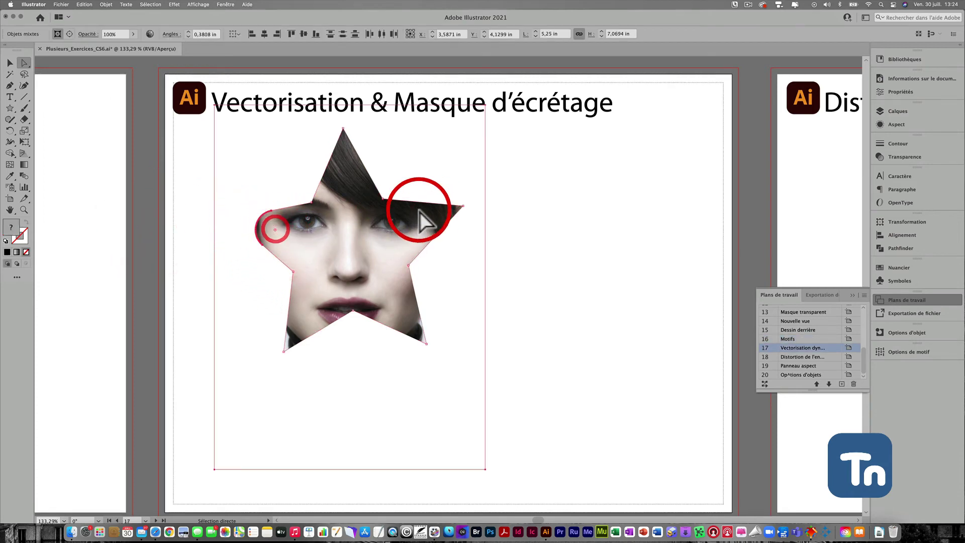
Round the star mask's right tip to about 0,30 in and its top tip to about 0,25 in.
drag(459, 208, 451, 211)
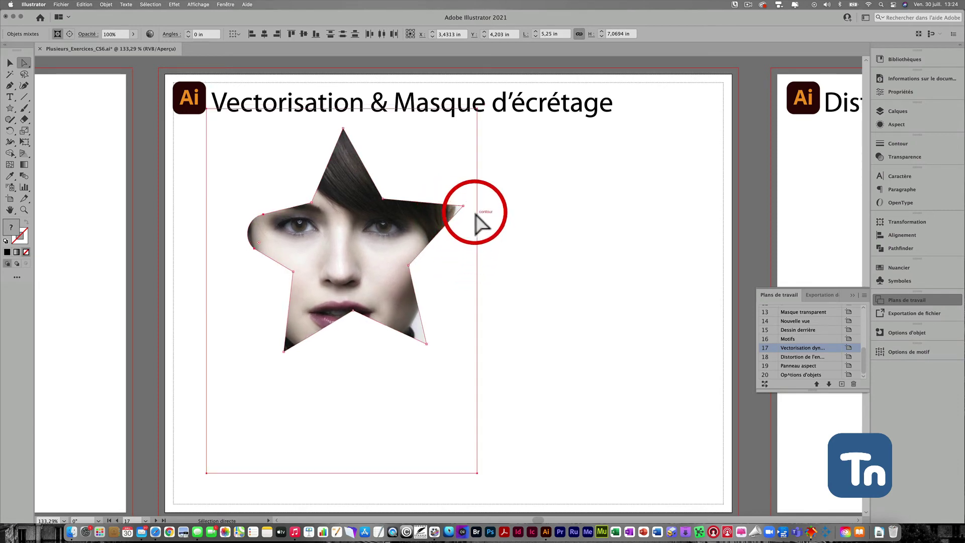
click(463, 206)
drag(463, 206, 431, 215)
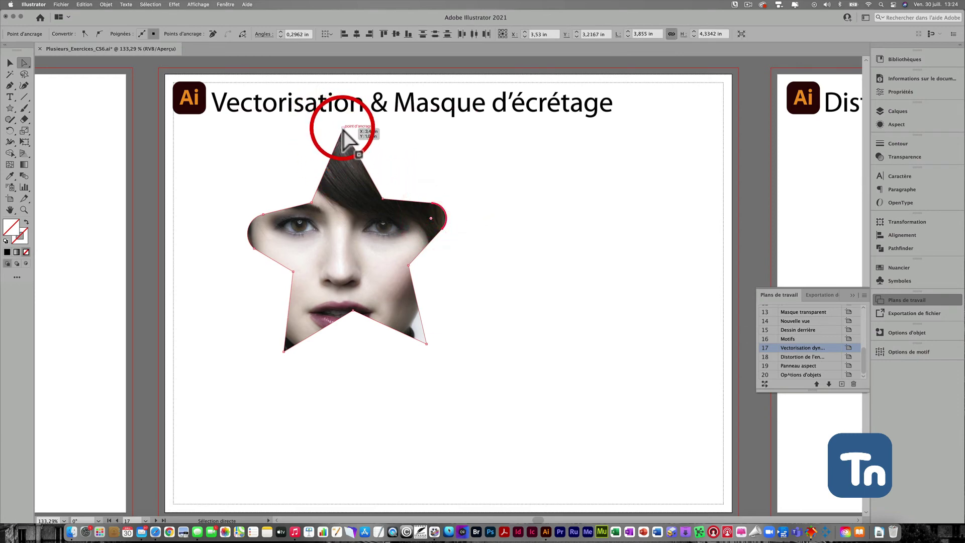
click(342, 129)
drag(343, 136, 346, 159)
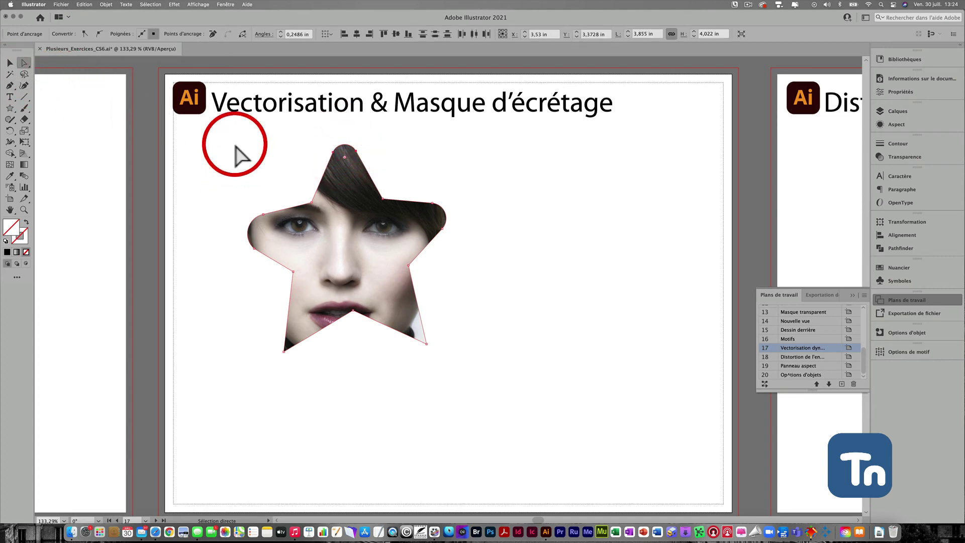
Select all the star mask's anchor points and round its outer and inner corners together.
drag(191, 135, 481, 369)
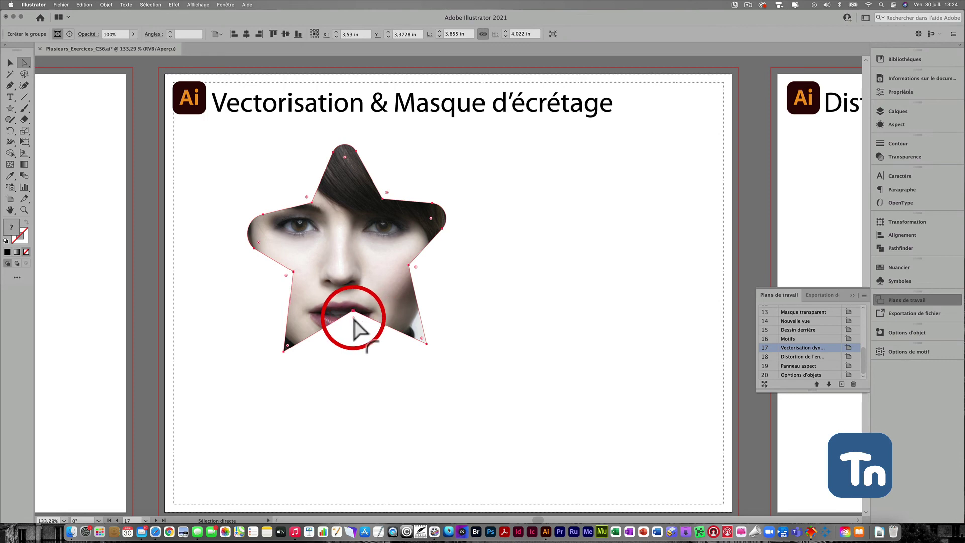
drag(354, 311, 273, 295)
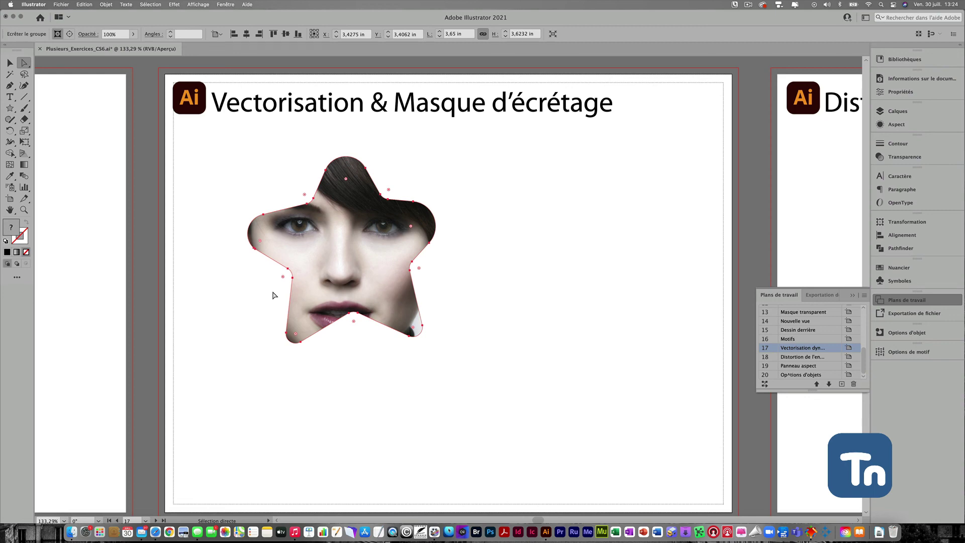
Locate the clipping mask commands that apply to the rounded star group.
click(191, 240)
click(108, 4)
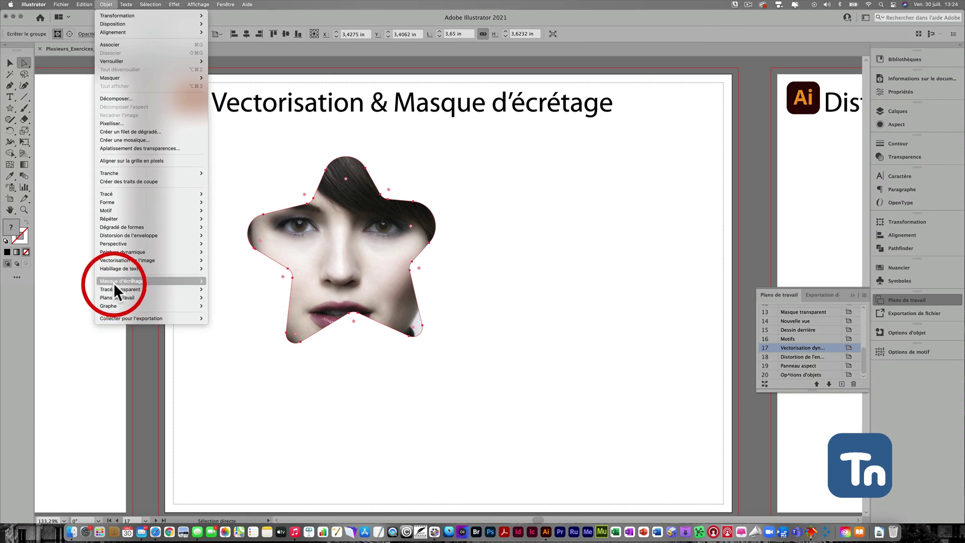
mouse_move(114, 282)
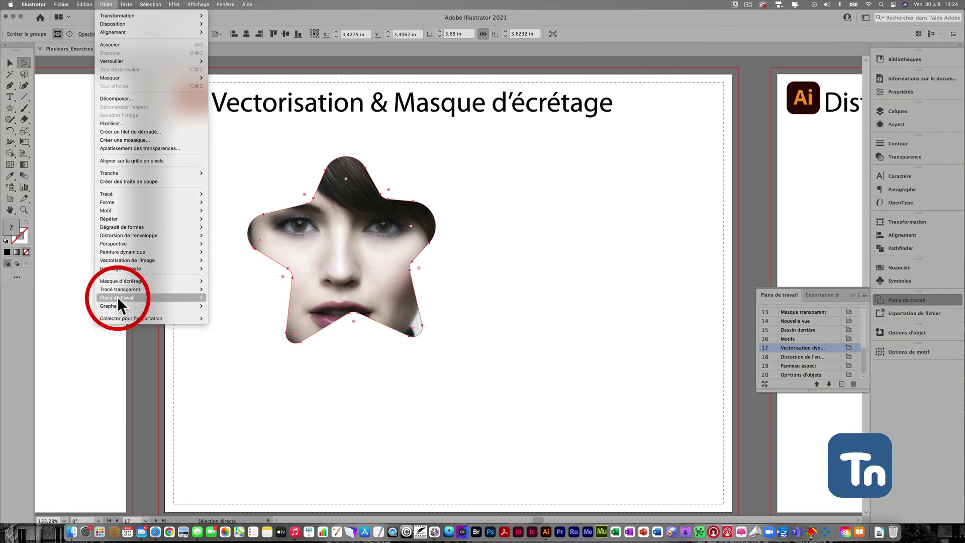